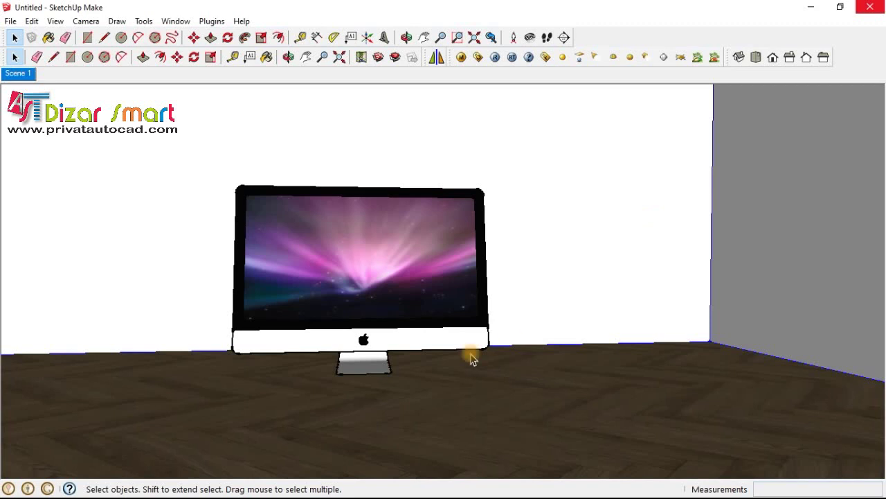
Step: Orbit to view the monitor at an angle, select its screen face, then return to front-on
{"action": "mouse_move", "coordinate": [392, 294]}
{"action": "middle_mouse_down"}
{"action": "mouse_move", "coordinate": [606, 272]}
{"action": "mouse_move", "coordinate": [534, 297]}
{"action": "middle_mouse_up"}
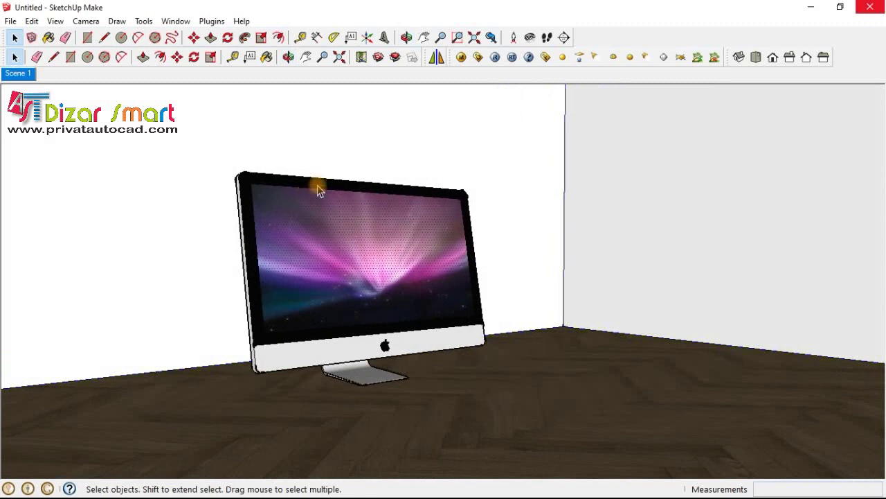
{"action": "left_click", "coordinate": [284, 203]}
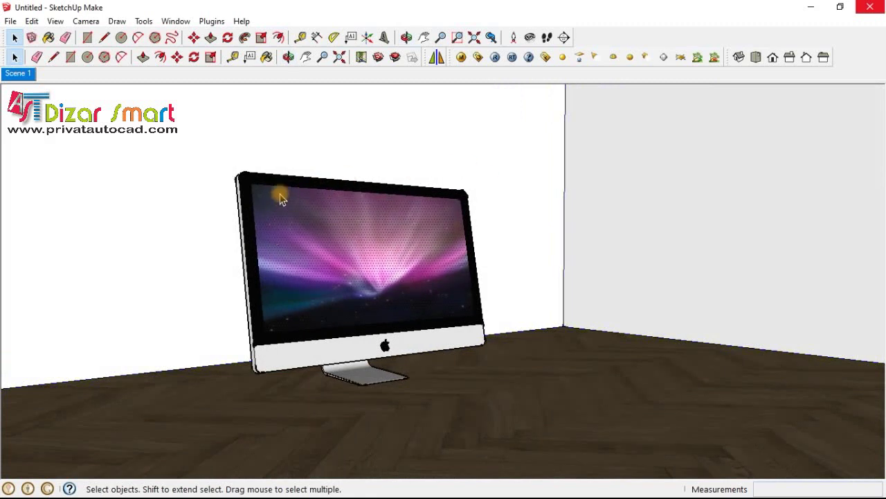
{"action": "middle_click_drag", "start_coordinate": [566, 277], "coordinate": [376, 293]}
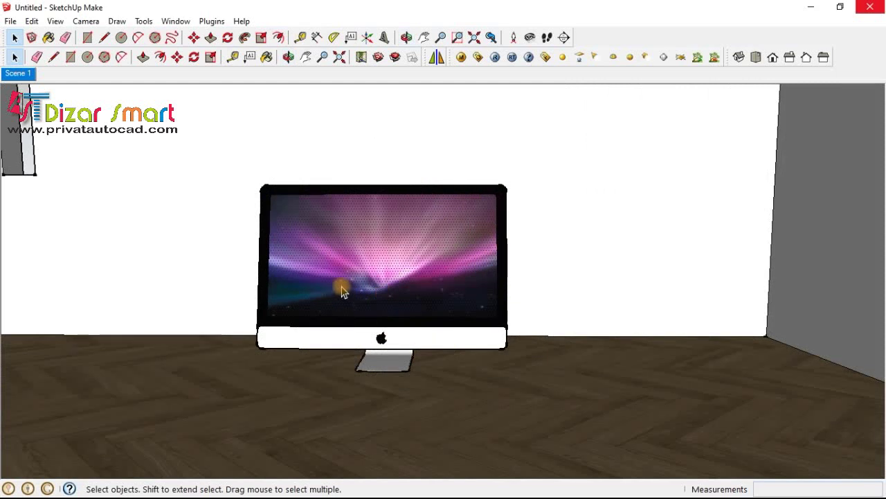
Step: Zoom extents, orbit around the room box, and hide its outer front wall face
{"action": "key", "text": "shift+z"}
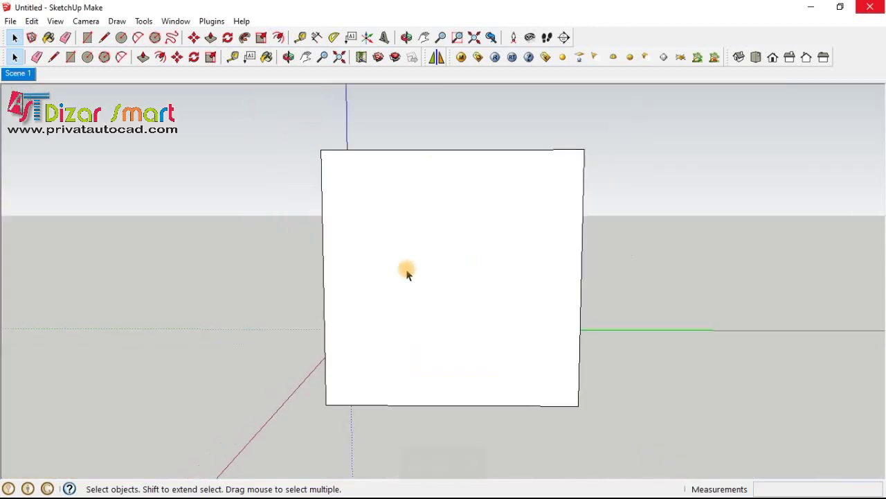
{"action": "middle_click_drag", "start_coordinate": [429, 268], "coordinate": [323, 292]}
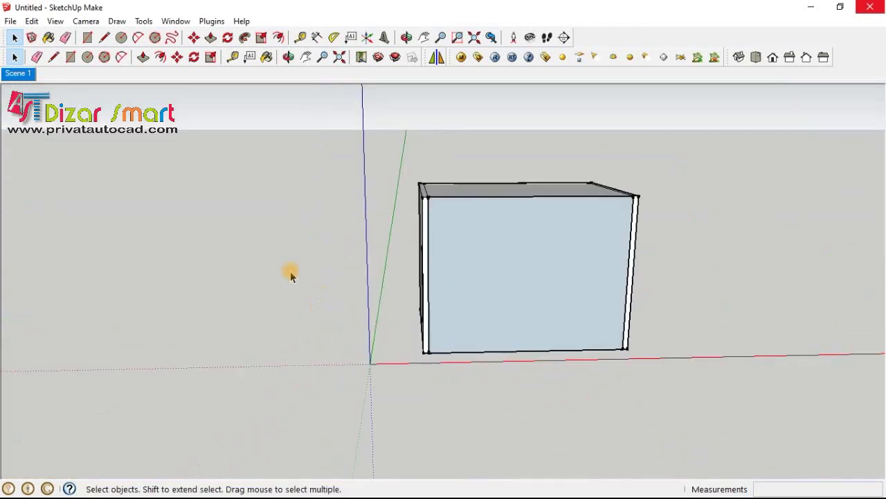
{"action": "mouse_move", "coordinate": [468, 322]}
{"action": "middle_mouse_down"}
{"action": "mouse_move", "coordinate": [575, 275]}
{"action": "mouse_move", "coordinate": [465, 277]}
{"action": "middle_mouse_up"}
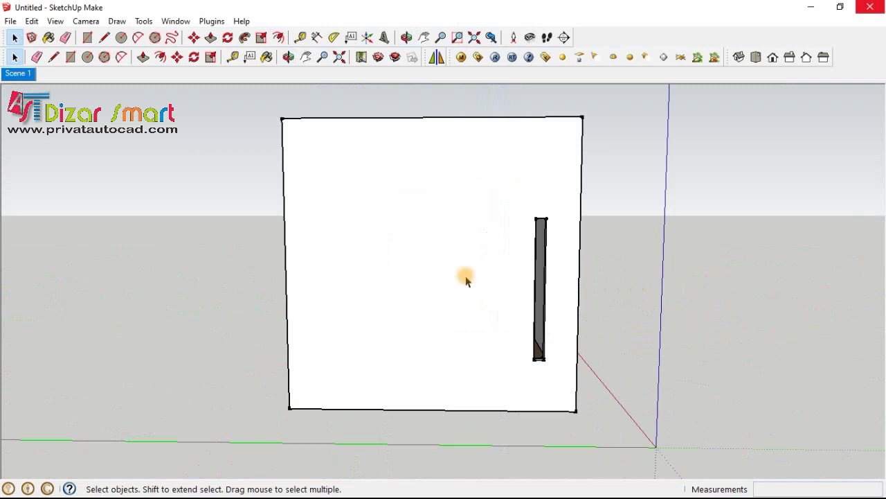
{"action": "middle_click_drag", "start_coordinate": [589, 287], "coordinate": [257, 186]}
{"action": "left_click", "coordinate": [490, 196]}
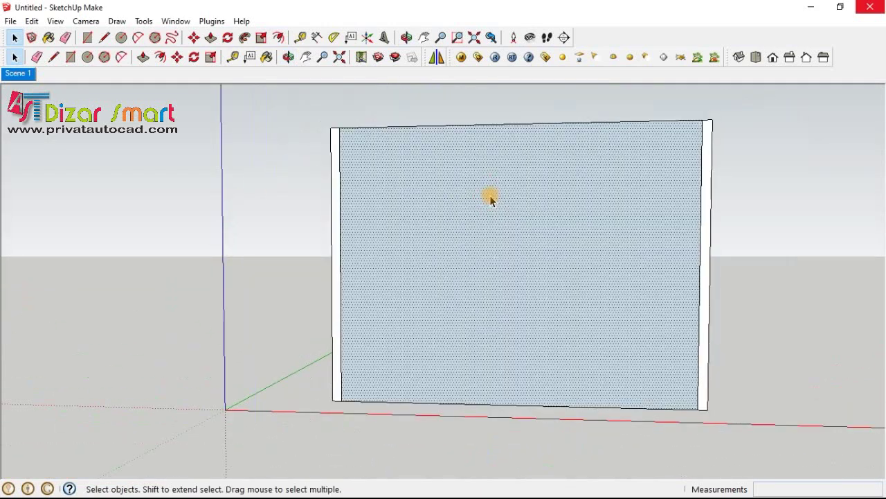
{"action": "right_click", "coordinate": [469, 181]}
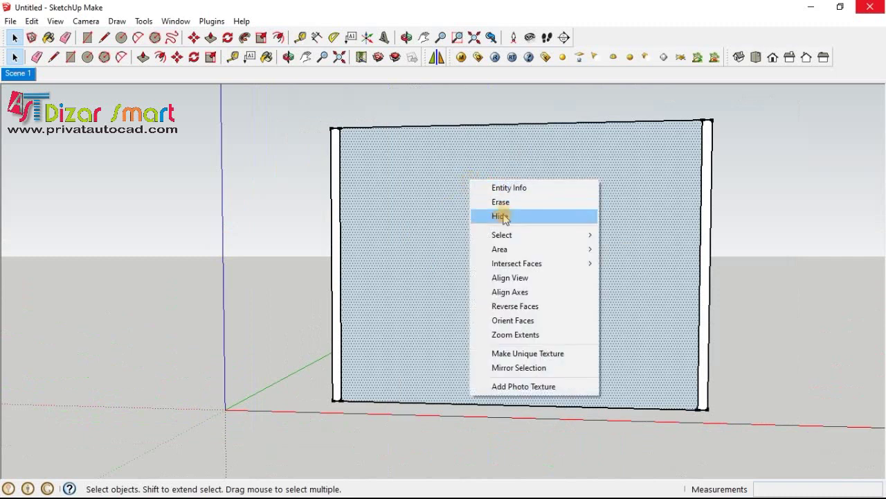
{"action": "left_click", "coordinate": [499, 216]}
{"action": "mouse_move", "coordinate": [659, 264]}
{"action": "middle_mouse_down"}
{"action": "mouse_move", "coordinate": [459, 264]}
{"action": "mouse_move", "coordinate": [762, 287]}
{"action": "mouse_move", "coordinate": [556, 307]}
{"action": "middle_mouse_up"}
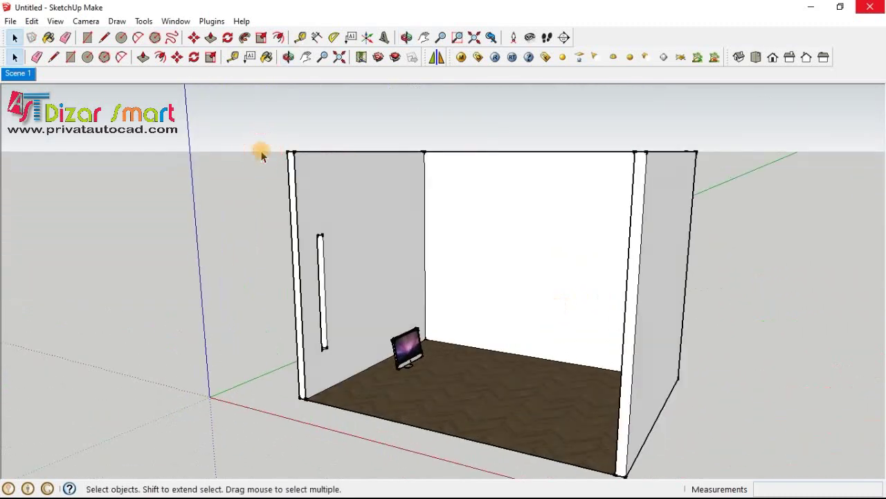
Step: Switch to the Scene 1 view and run a V-Ray render of the iMac room
{"action": "left_click", "coordinate": [19, 73]}
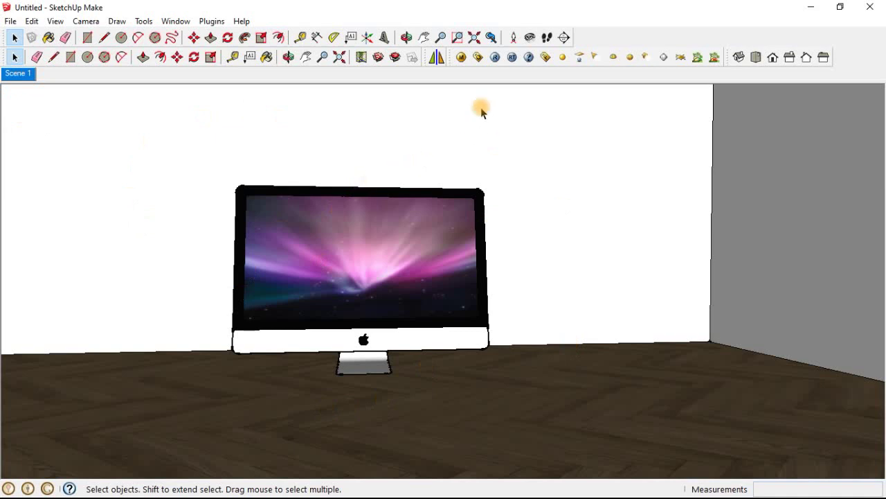
{"action": "left_click", "coordinate": [497, 58]}
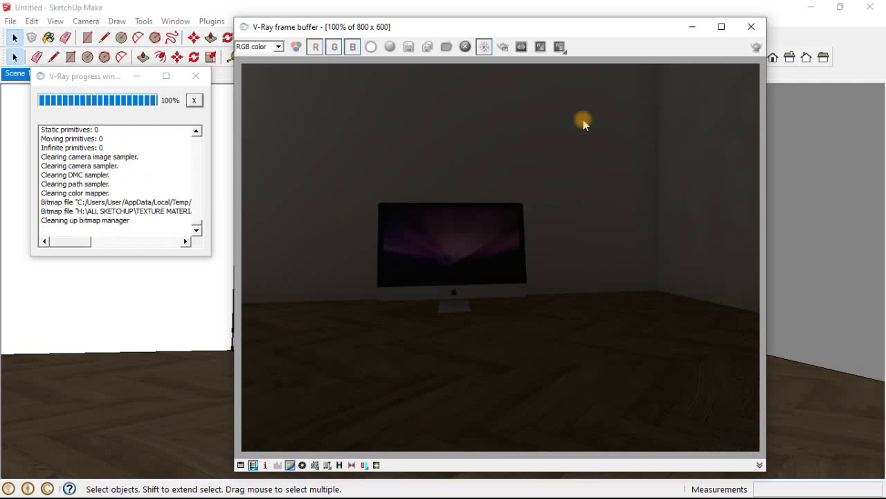
Step: Show the In Model materials and sample the monitor screen's material with the eyedropper
{"action": "key", "text": "b"}
{"action": "left_click", "coordinate": [50, 38]}
{"action": "left_click", "coordinate": [659, 172]}
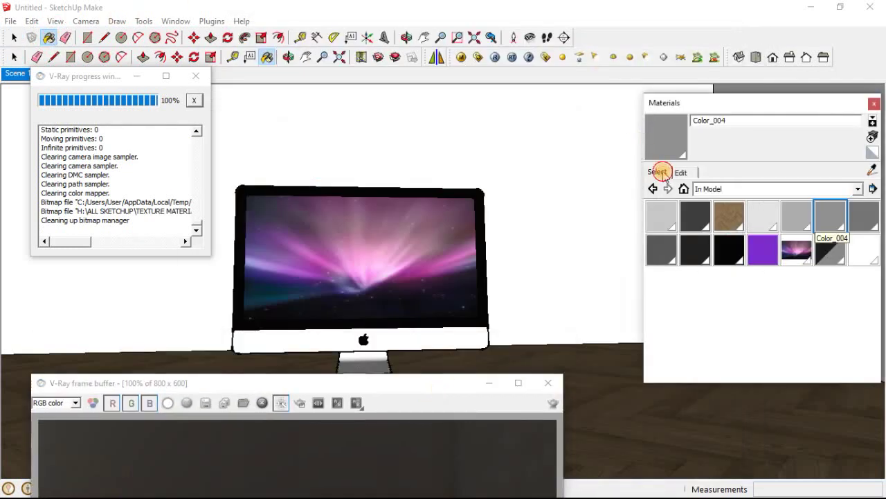
{"action": "left_click", "coordinate": [872, 172]}
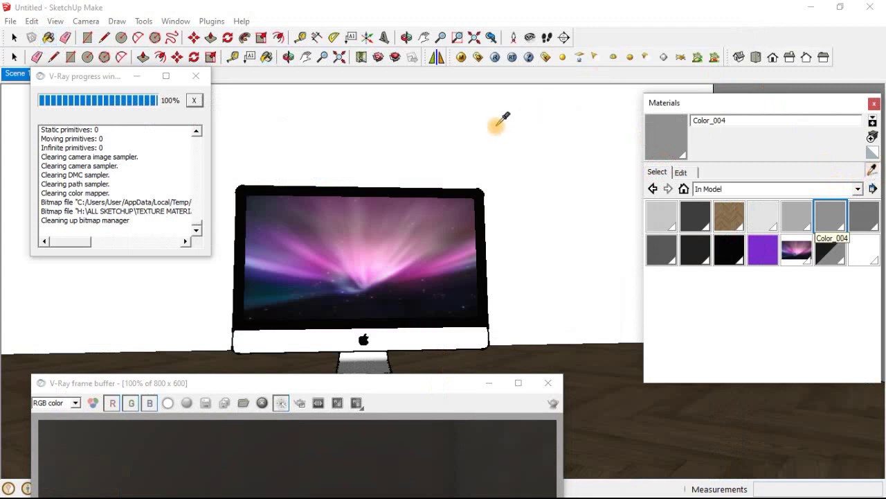
{"action": "left_click", "coordinate": [396, 231]}
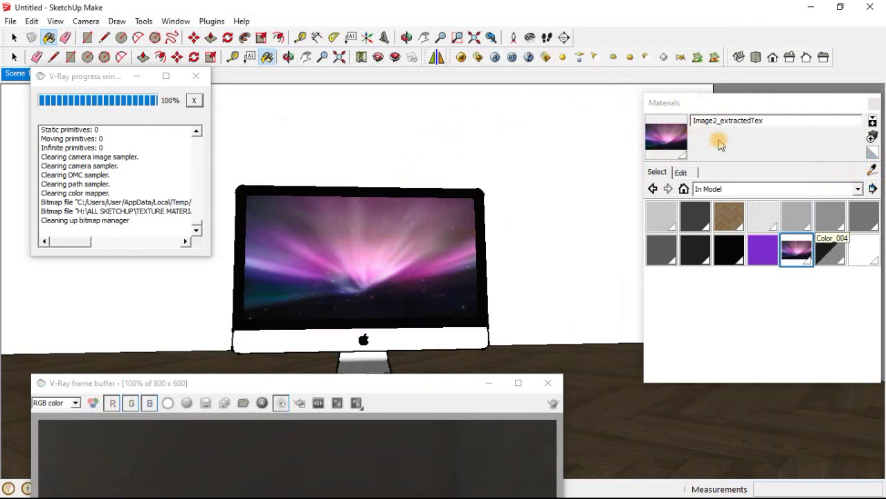
Step: Add an Emissive layer to Image2_extractedTex in the V-Ray material editor and refresh the preview
{"action": "left_click", "coordinate": [460, 59]}
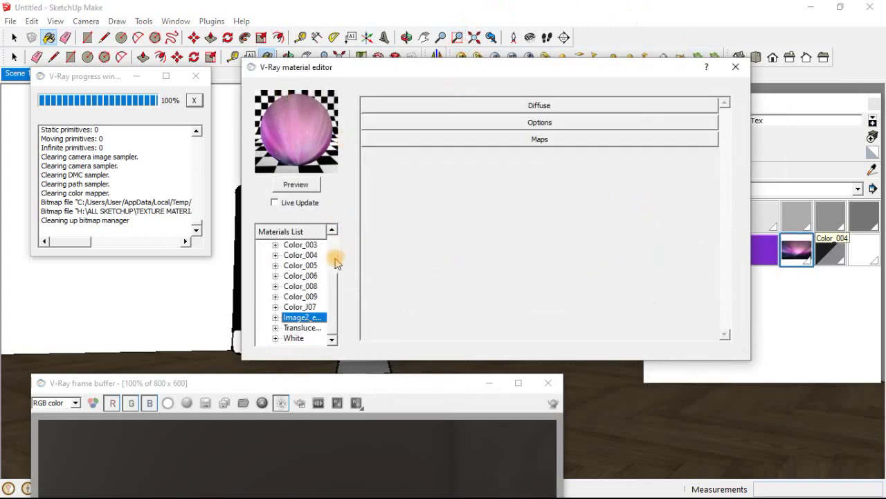
{"action": "right_click", "coordinate": [297, 319]}
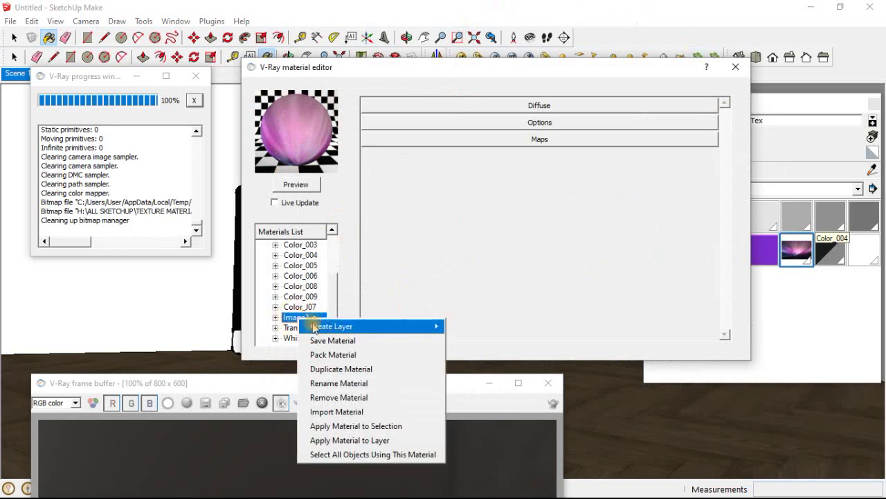
{"action": "mouse_move", "coordinate": [367, 326]}
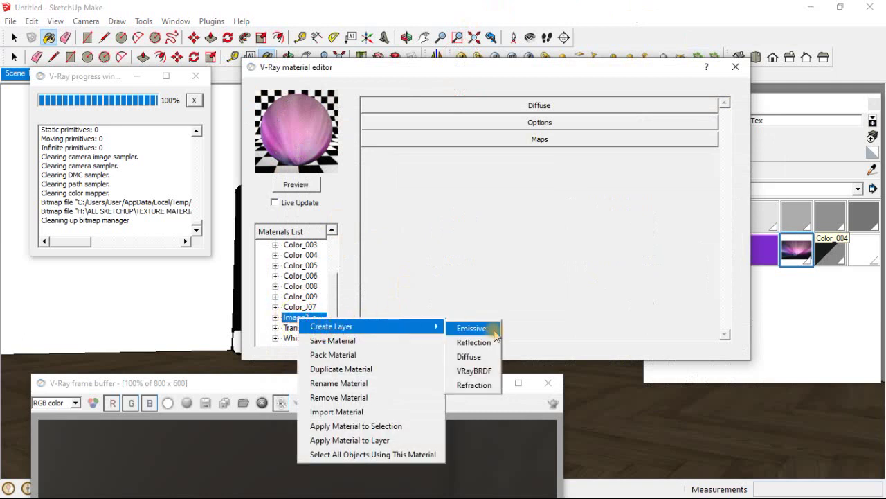
{"action": "left_click", "coordinate": [467, 332]}
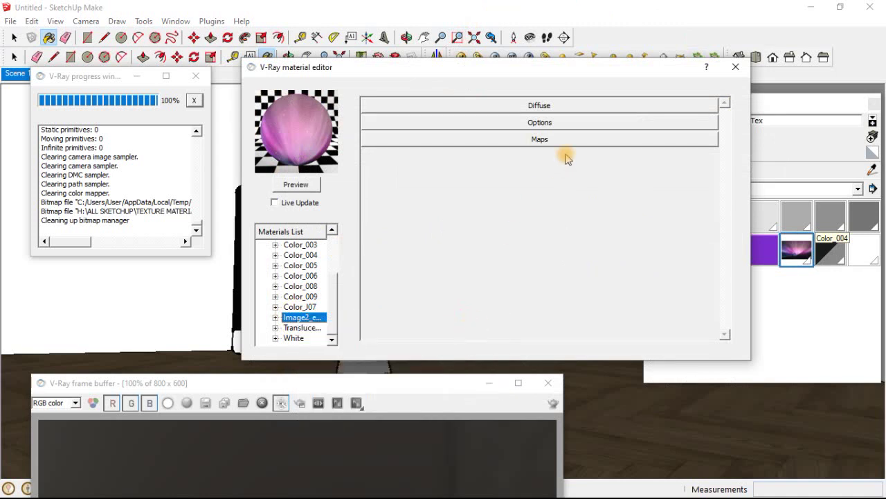
{"action": "left_click", "coordinate": [305, 184]}
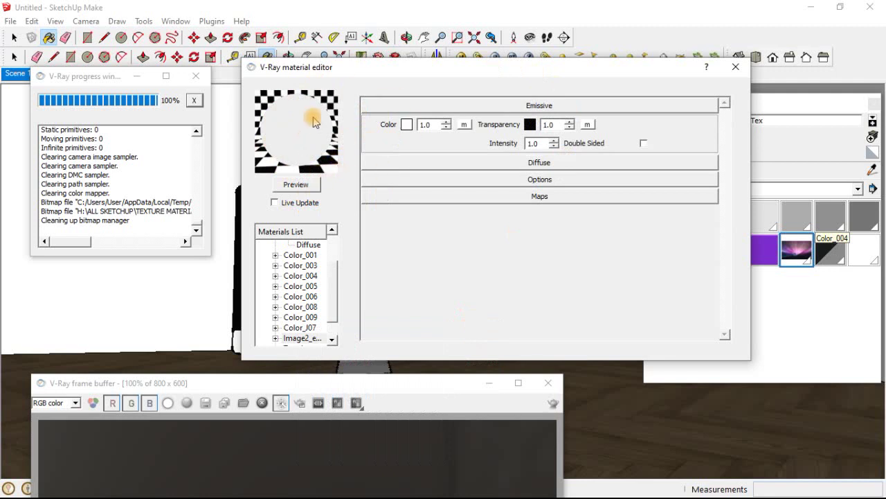
Step: Attach a TexBitmap texture to the emissive colour and drag the bitmap file browser aside
{"action": "left_click", "coordinate": [466, 124]}
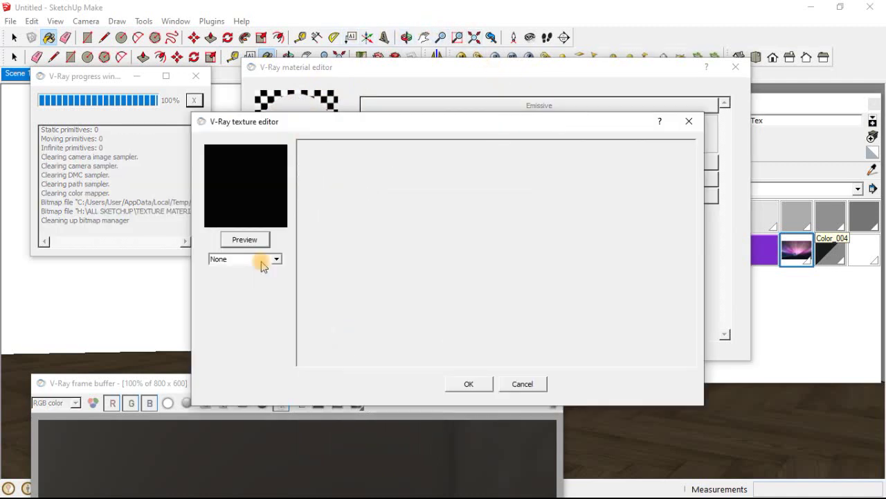
{"action": "left_click", "coordinate": [262, 260]}
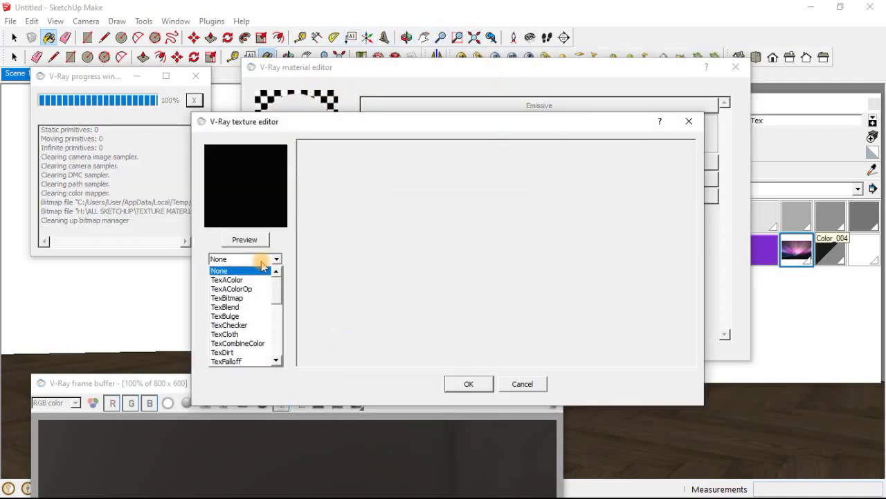
{"action": "left_click", "coordinate": [239, 298]}
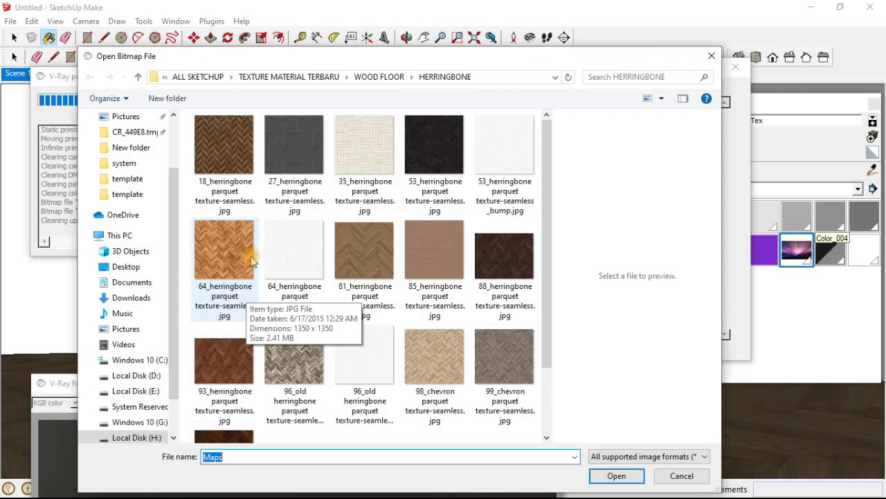
{"action": "scroll", "coordinate": [512, 326], "scroll_direction": "down", "scroll_amount": 3}
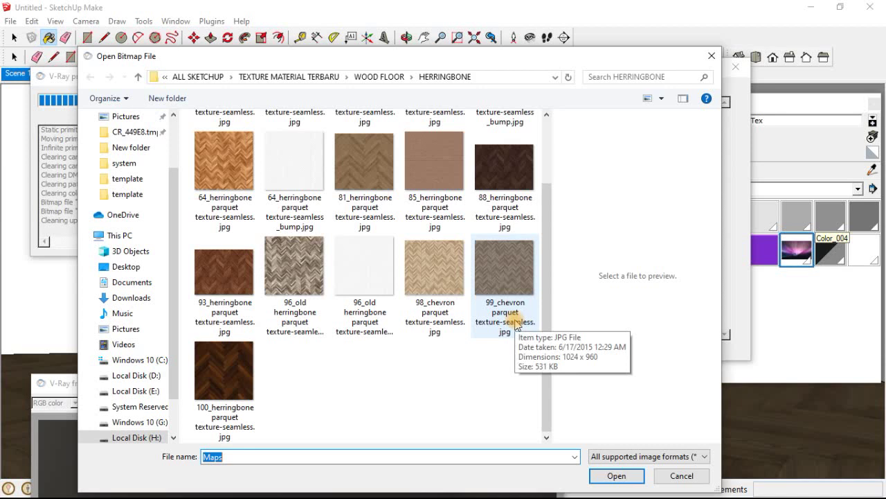
{"action": "mouse_move", "coordinate": [587, 56]}
{"action": "left_mouse_down"}
{"action": "mouse_move", "coordinate": [585, 400]}
{"action": "mouse_move", "coordinate": [613, 483]}
{"action": "left_mouse_up"}
{"action": "left_click", "coordinate": [802, 255]}
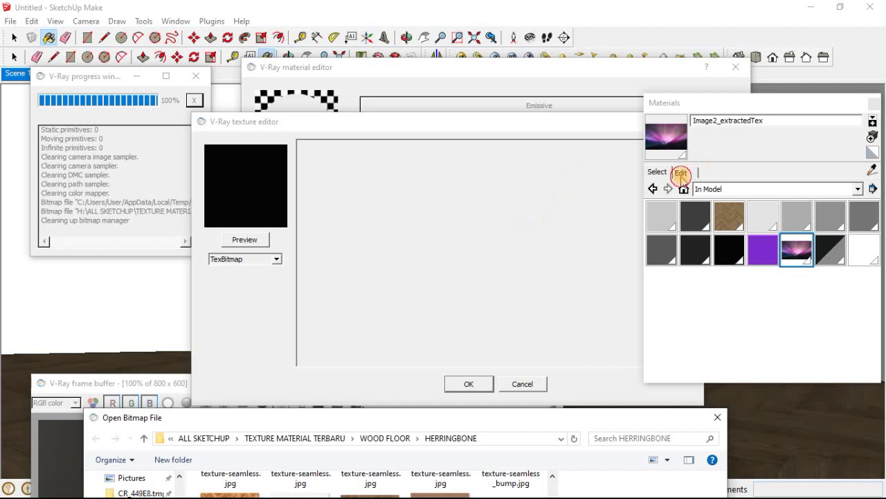
Step: Browse Image2_extractedTex's image in the texture cache and copy Image2_extractedTex.jpg
{"action": "left_click", "coordinate": [680, 172]}
{"action": "left_click", "coordinate": [759, 304]}
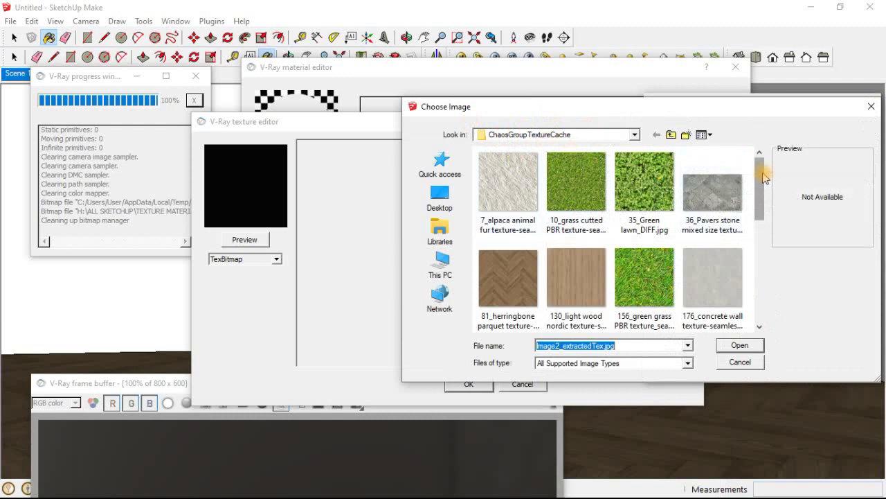
{"action": "left_click_drag", "start_coordinate": [761, 174], "coordinate": [754, 285]}
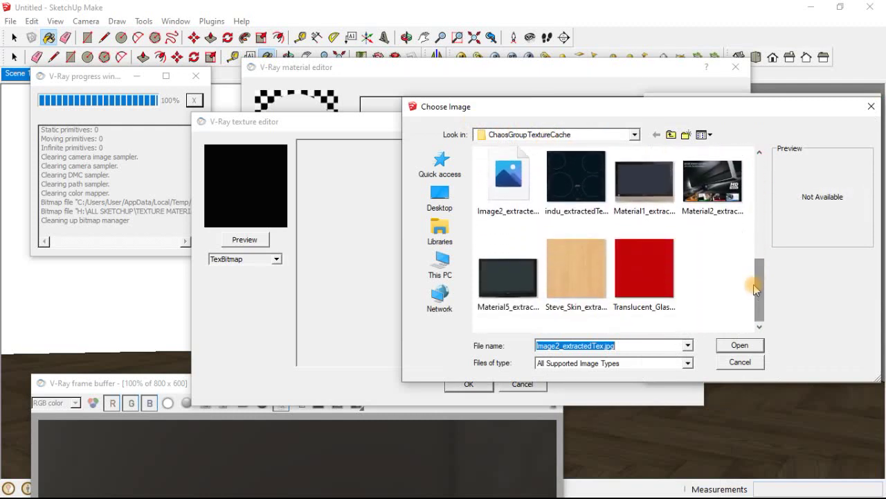
{"action": "left_click", "coordinate": [527, 193]}
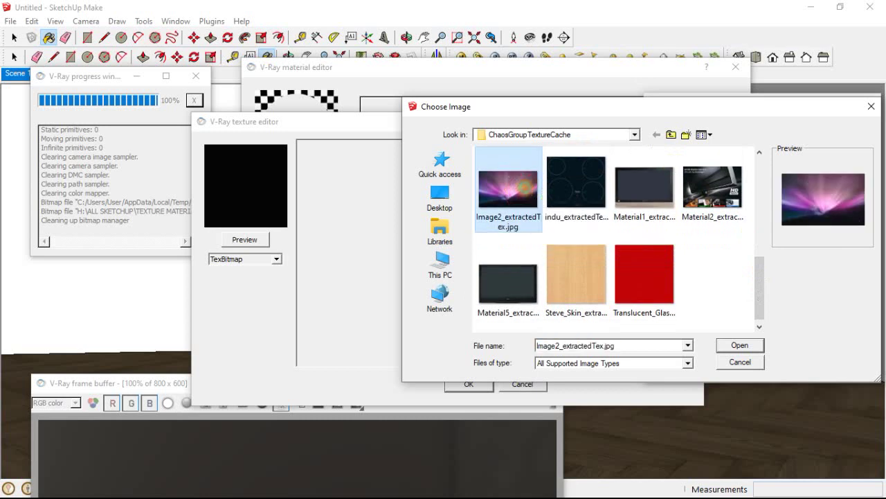
{"action": "right_click", "coordinate": [528, 193]}
{"action": "left_click", "coordinate": [560, 420]}
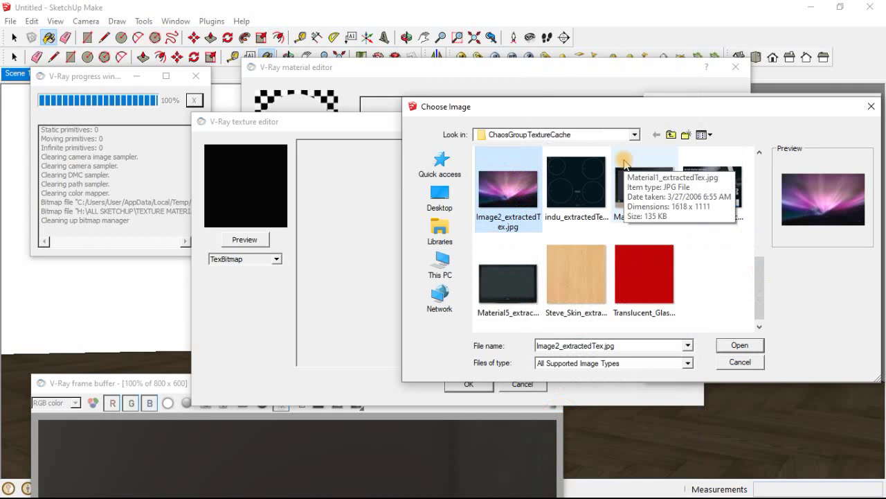
Step: Paste the wallpaper image into the Pictures folder and close the image chooser
{"action": "left_click", "coordinate": [635, 134]}
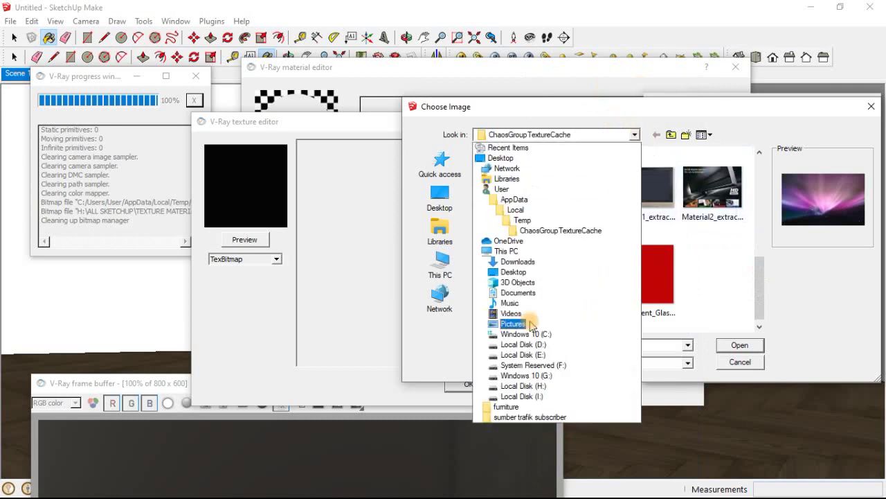
{"action": "left_click", "coordinate": [529, 324]}
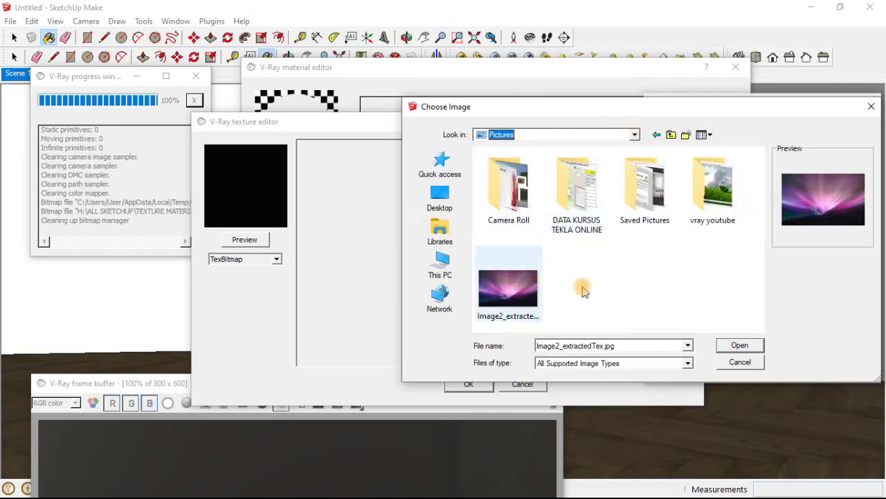
{"action": "right_click", "coordinate": [574, 270]}
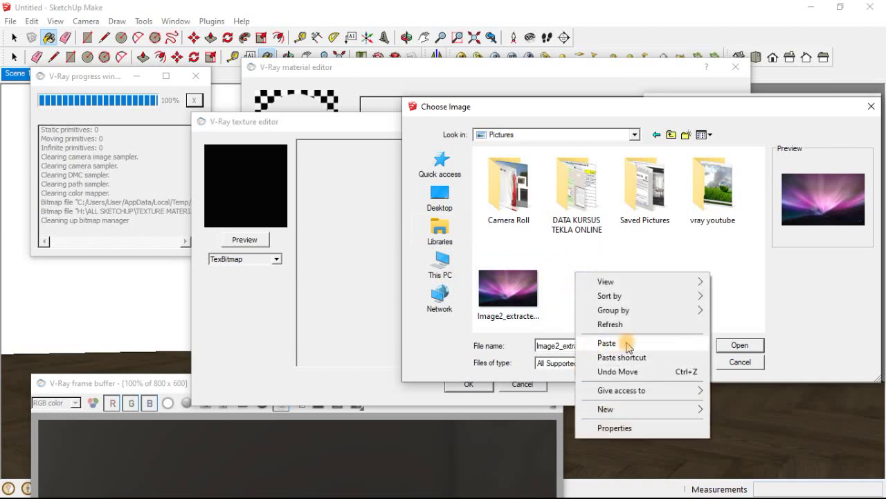
{"action": "left_click", "coordinate": [567, 246]}
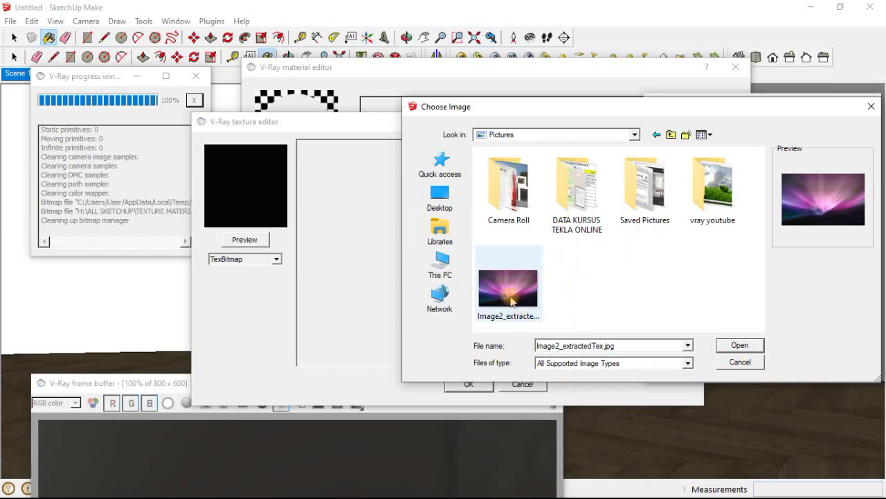
{"action": "left_click", "coordinate": [871, 106]}
{"action": "mouse_move", "coordinate": [416, 447]}
{"action": "left_mouse_down"}
{"action": "mouse_move", "coordinate": [465, 137]}
{"action": "mouse_move", "coordinate": [453, 35]}
{"action": "left_mouse_up"}
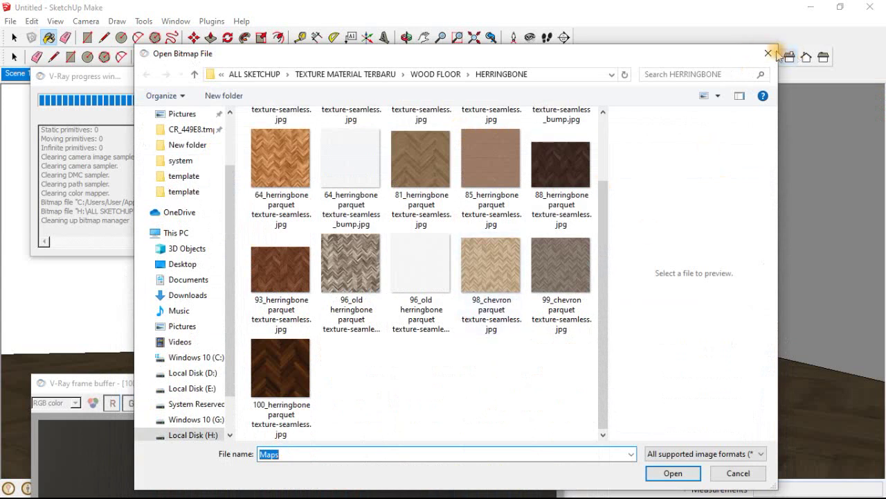
Step: Load Image2_extractedTex.jpg from Pictures as the emissive TexBitmap and preview the glowing material
{"action": "left_click", "coordinate": [770, 61]}
{"action": "left_click", "coordinate": [247, 261]}
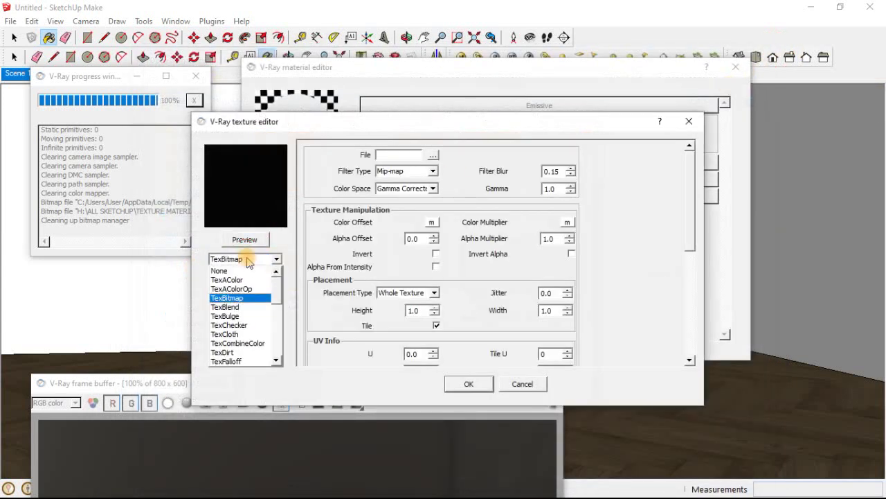
{"action": "left_click", "coordinate": [238, 297]}
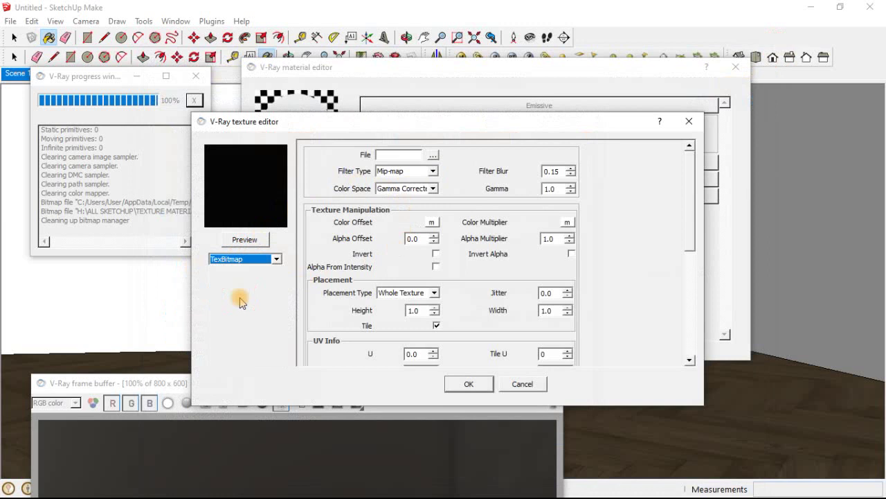
{"action": "left_click", "coordinate": [432, 156]}
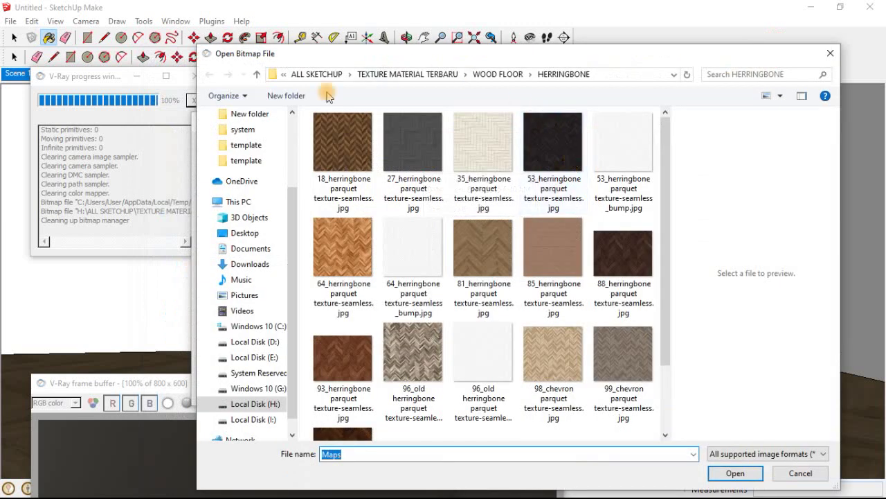
{"action": "left_click", "coordinate": [261, 299]}
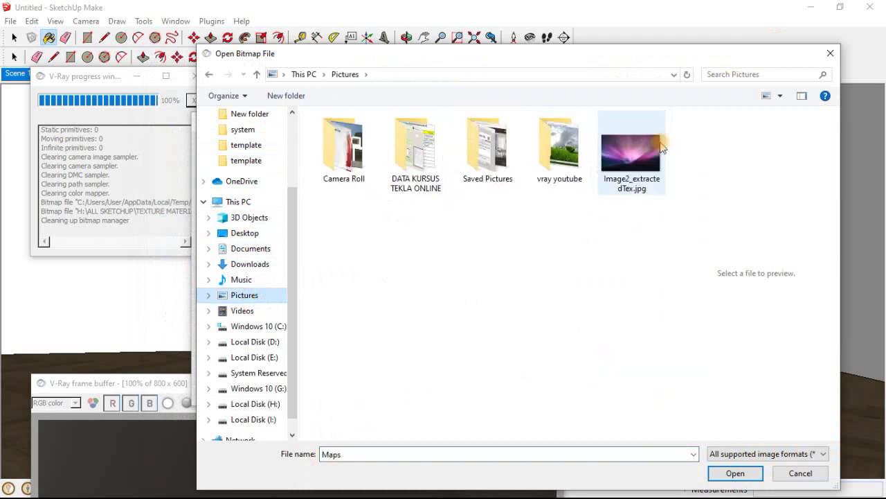
{"action": "left_click", "coordinate": [637, 159]}
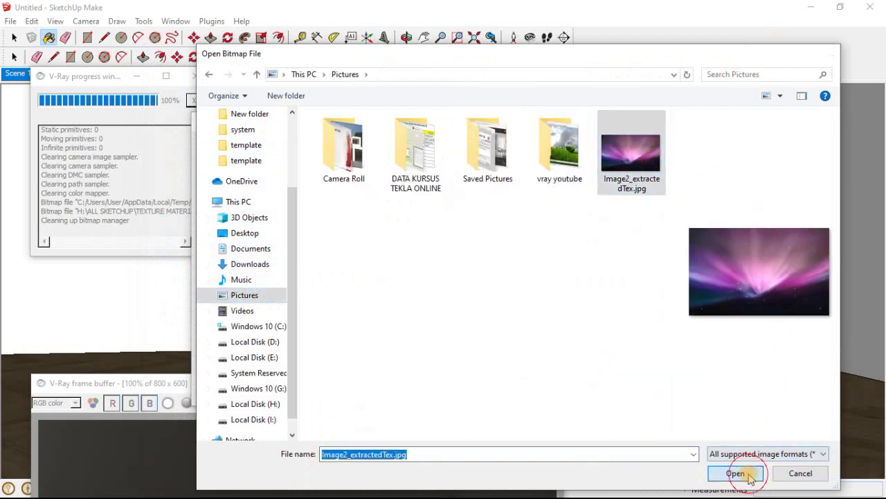
{"action": "left_click", "coordinate": [746, 473]}
{"action": "left_click", "coordinate": [478, 382]}
{"action": "left_click", "coordinate": [317, 184]}
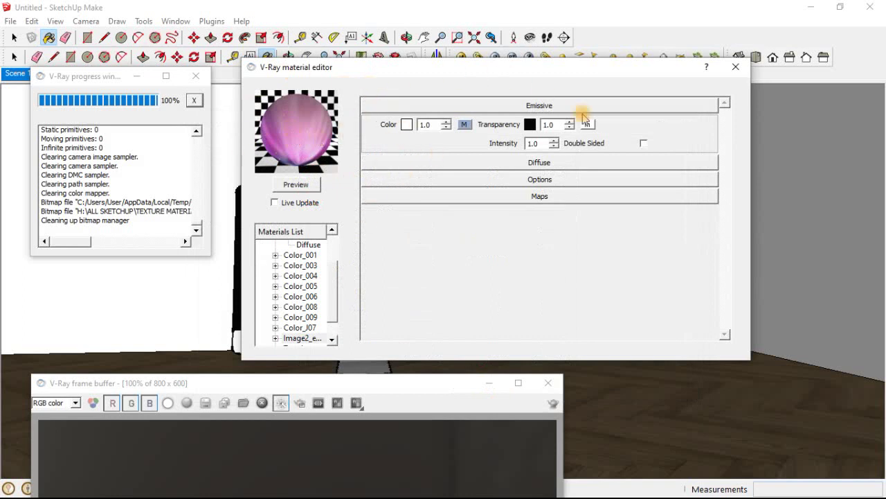
Step: Try emissive intensity 6 in the preview, settle on 4.0, and close the material editor
{"action": "double_click", "coordinate": [533, 143]}
{"action": "type", "text": "6"}
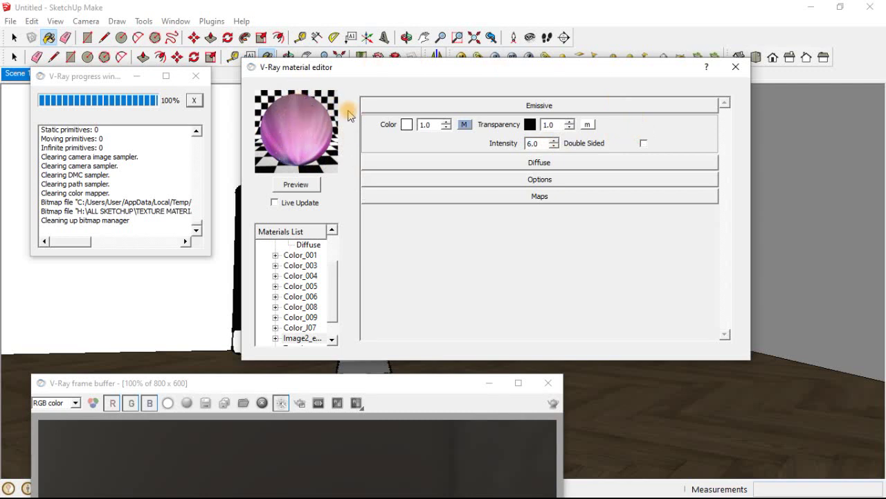
{"action": "left_click", "coordinate": [312, 185]}
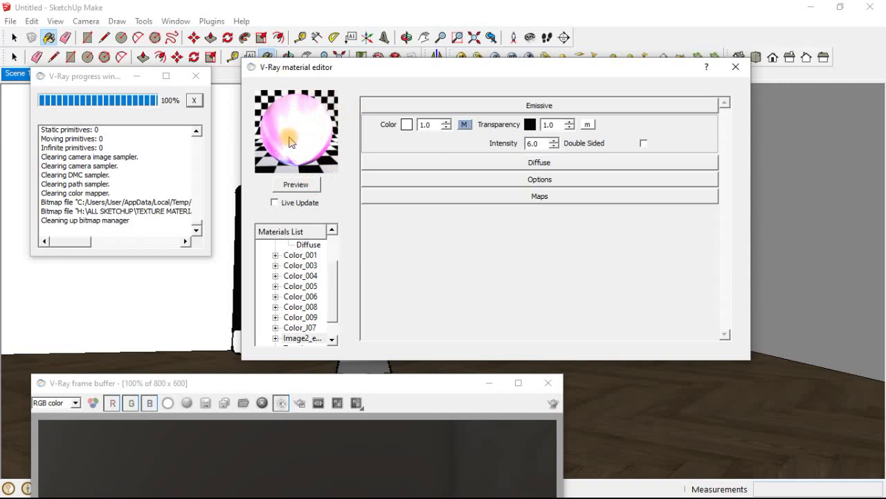
{"action": "double_click", "coordinate": [534, 143]}
{"action": "type", "text": "4.0"}
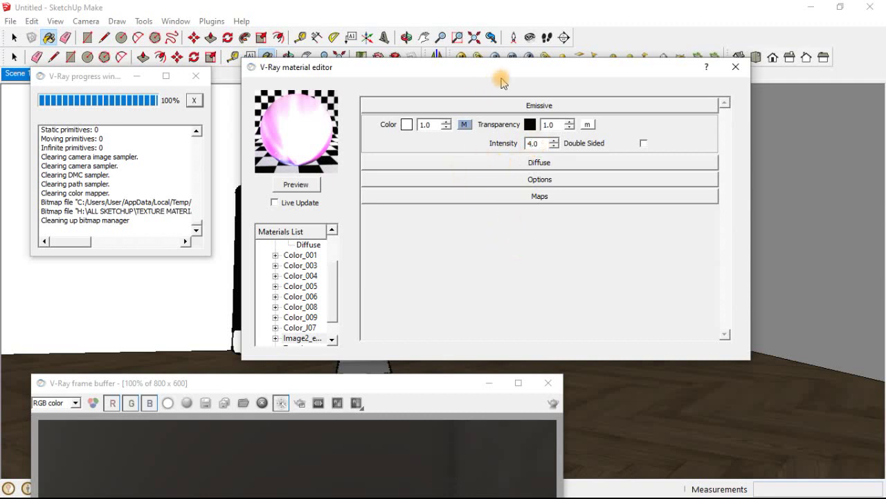
{"action": "left_click", "coordinate": [732, 72]}
{"action": "left_click_drag", "start_coordinate": [421, 386], "coordinate": [604, 45]}
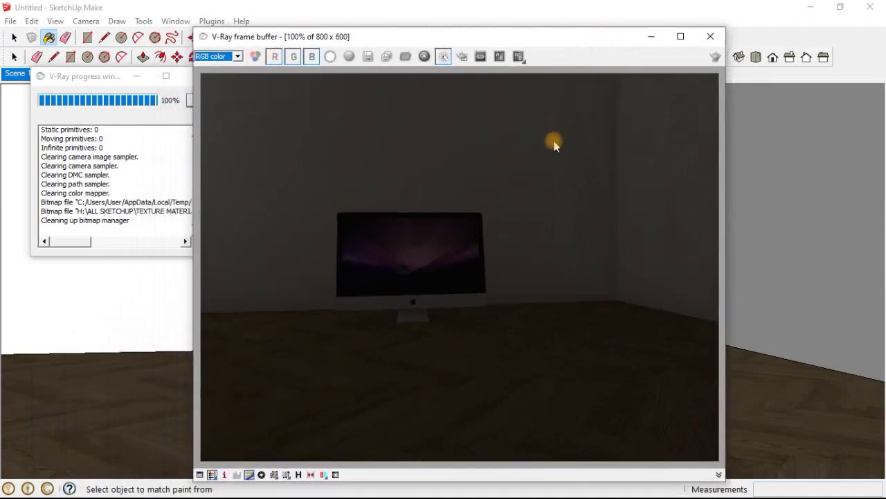
Step: Render the scene with the glowing iMac screen and move the frame buffer down
{"action": "left_click", "coordinate": [716, 57]}
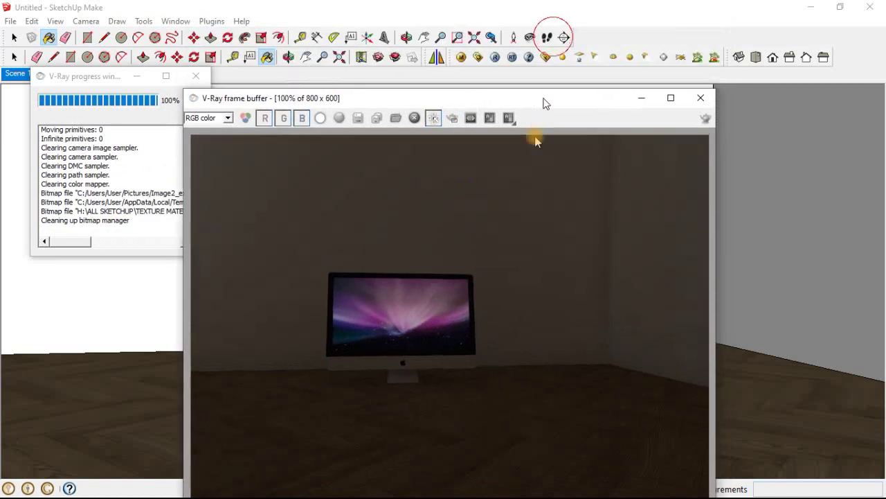
{"action": "left_click_drag", "start_coordinate": [551, 43], "coordinate": [497, 324]}
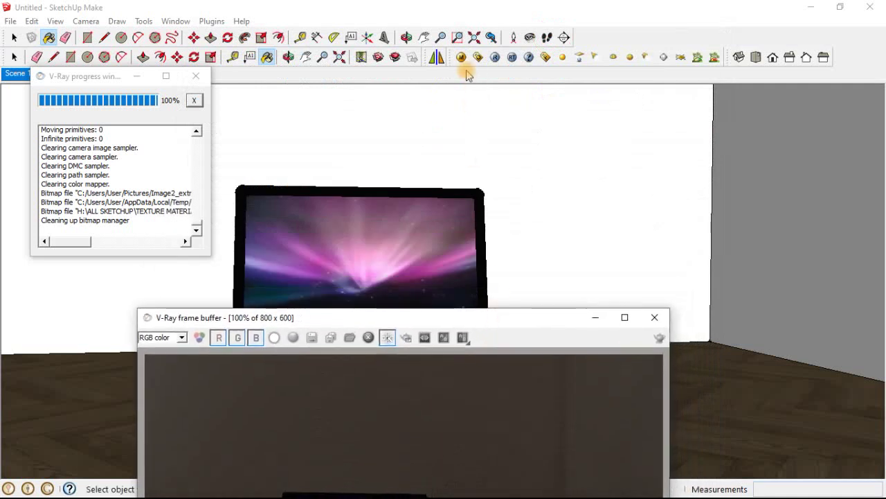
Step: Reopen the V-Ray material editor to confirm intensity 4.0, then raise the frame buffer into view
{"action": "left_click", "coordinate": [462, 57]}
{"action": "double_click", "coordinate": [548, 144]}
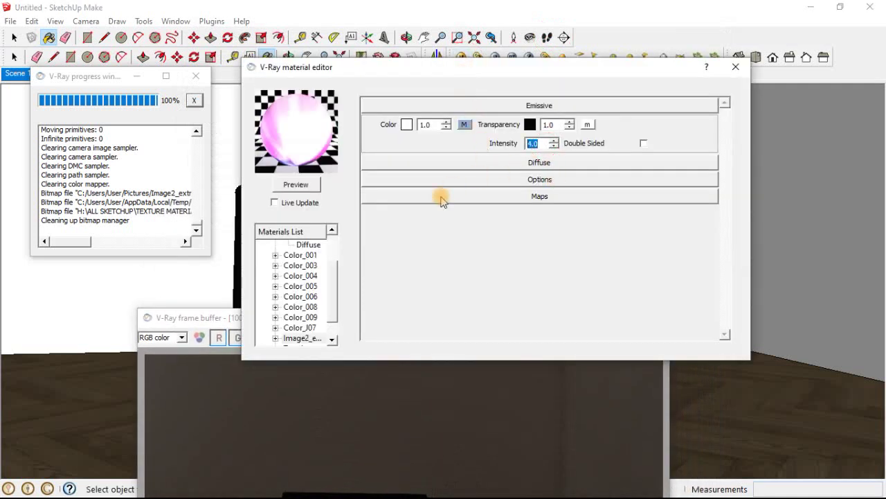
{"action": "left_click", "coordinate": [233, 317]}
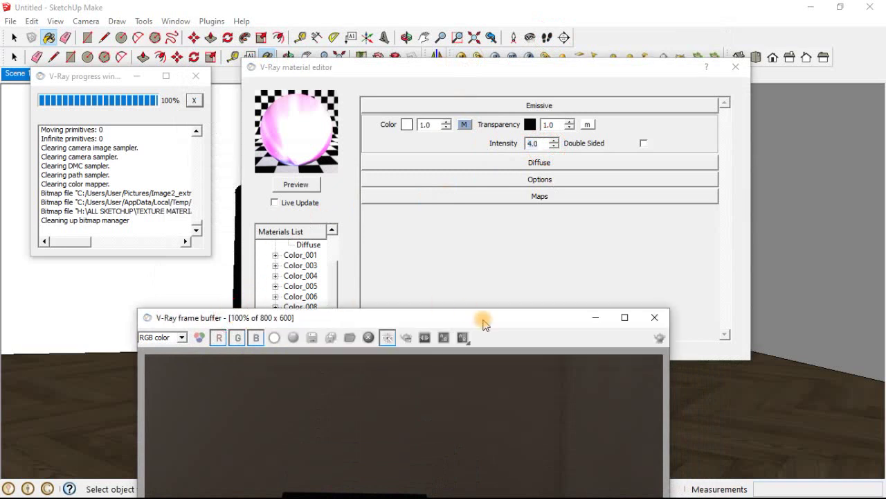
{"action": "left_click_drag", "start_coordinate": [483, 322], "coordinate": [549, 103]}
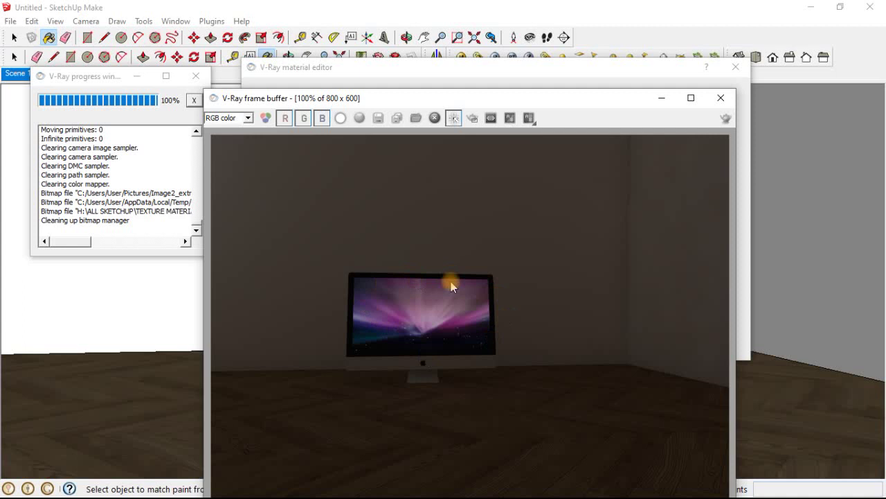
{"action": "left_click_drag", "start_coordinate": [574, 99], "coordinate": [579, 30]}
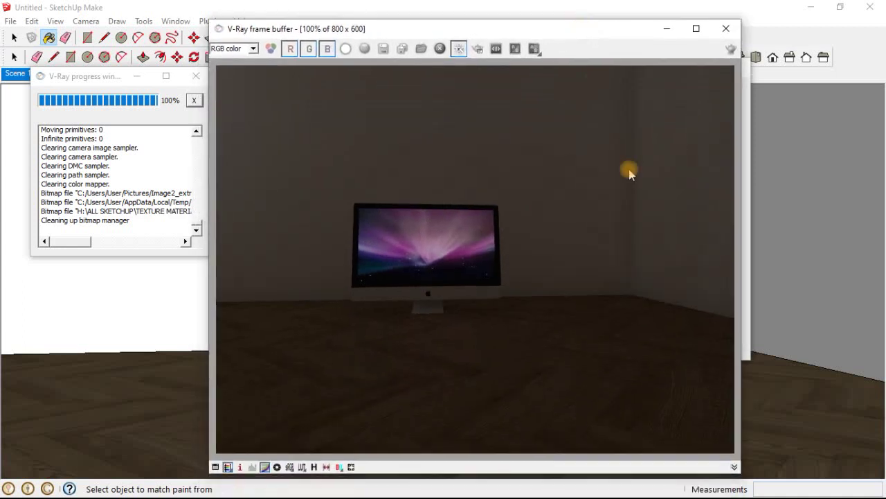